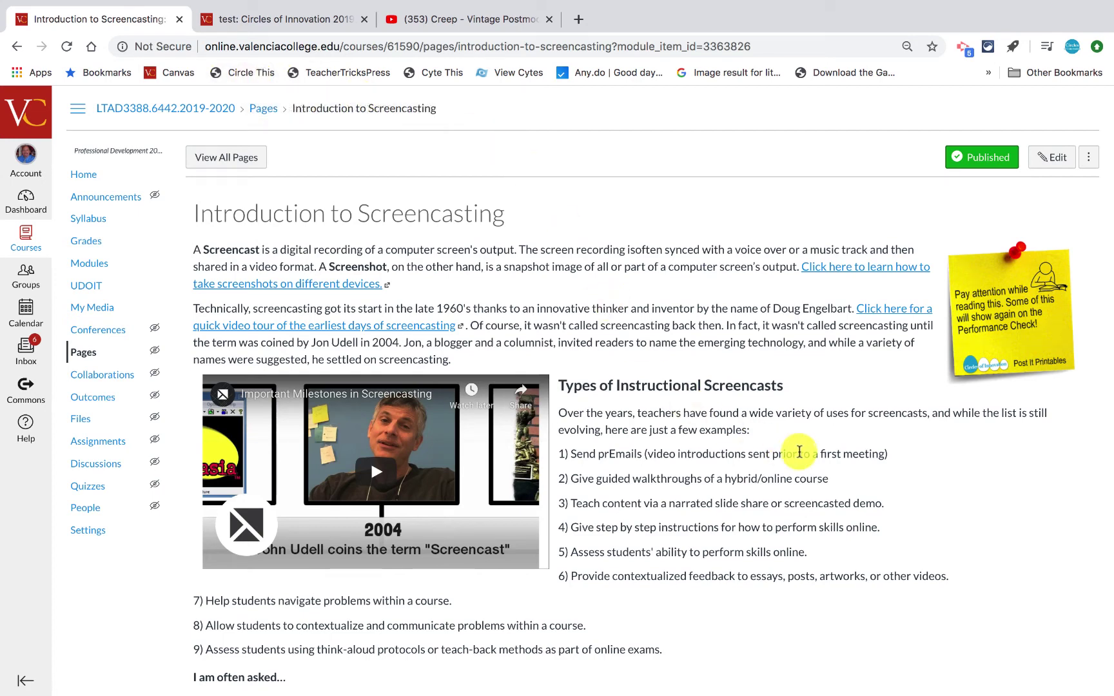
Scroll through the Introduction to Screencasting page to review its content.
scroll(799, 452, "down", 2)
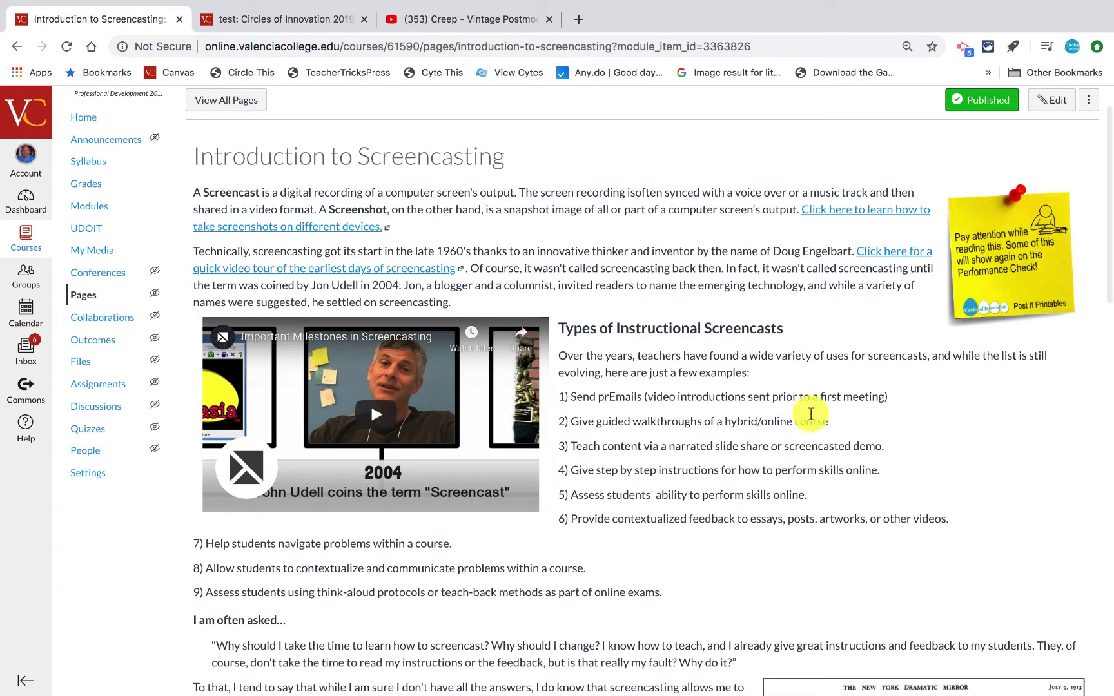
scroll(722, 429, "down", 1)
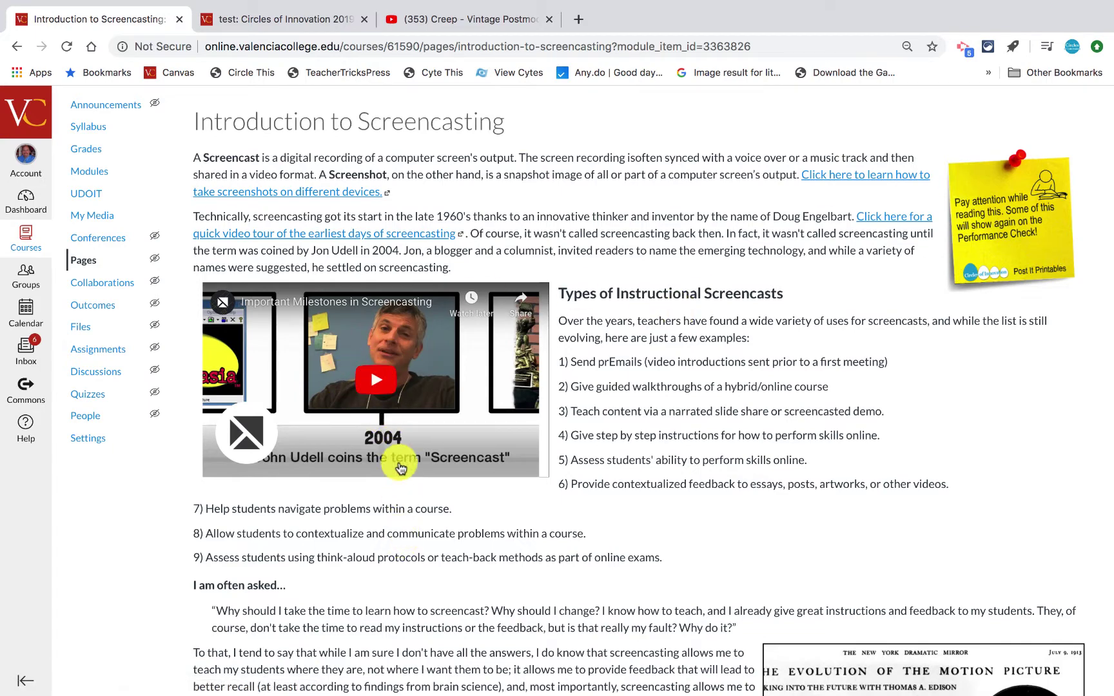
scroll(477, 433, "down", 3)
scroll(530, 440, "up", 5)
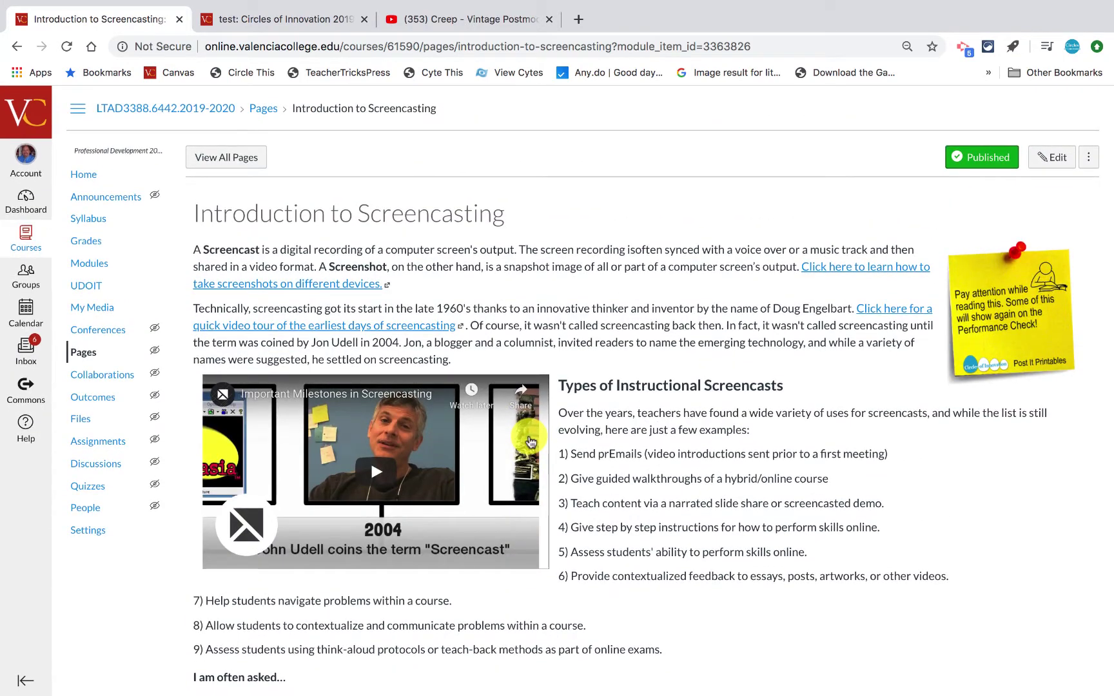
left_click(299, 15)
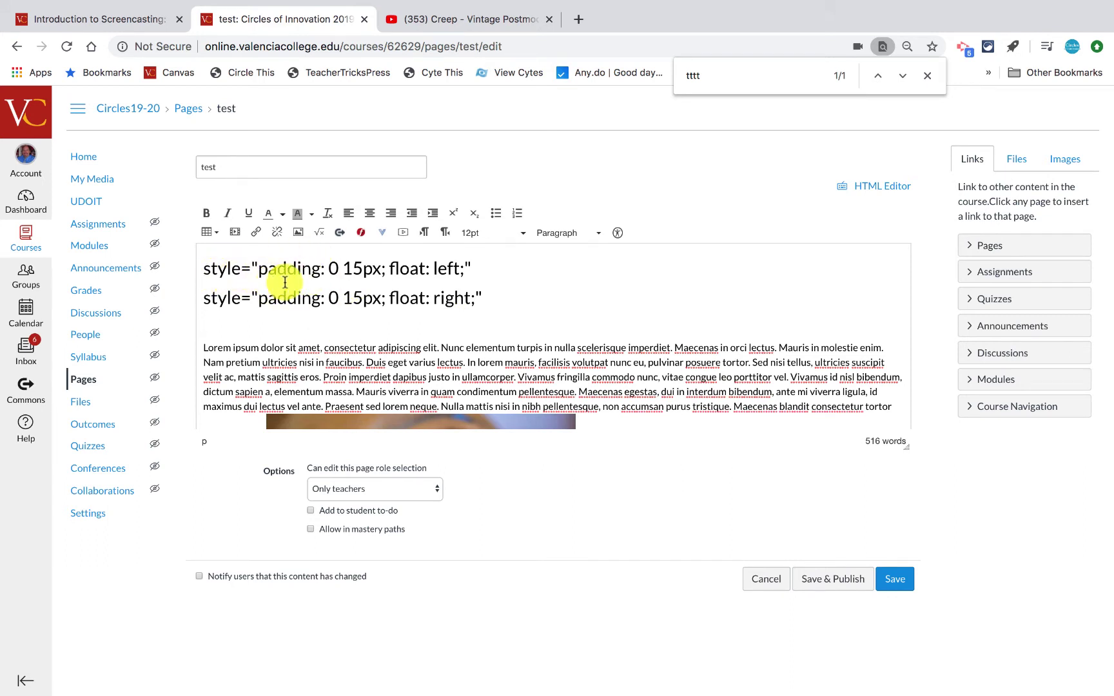
scroll(418, 350, "down", 1)
scroll(419, 349, "down", 5)
scroll(419, 349, "up", 1)
scroll(418, 349, "down", 2)
scroll(419, 349, "up", 2)
scroll(418, 349, "up", 3)
scroll(400, 298, "down", 2)
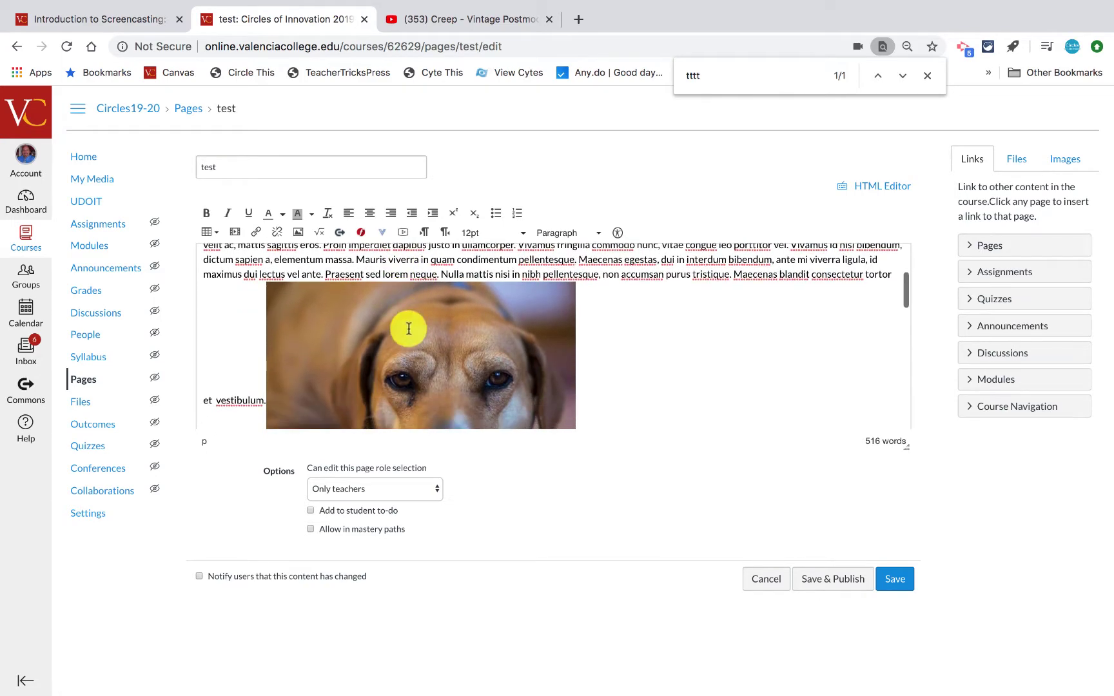
scroll(417, 329, "down", 6)
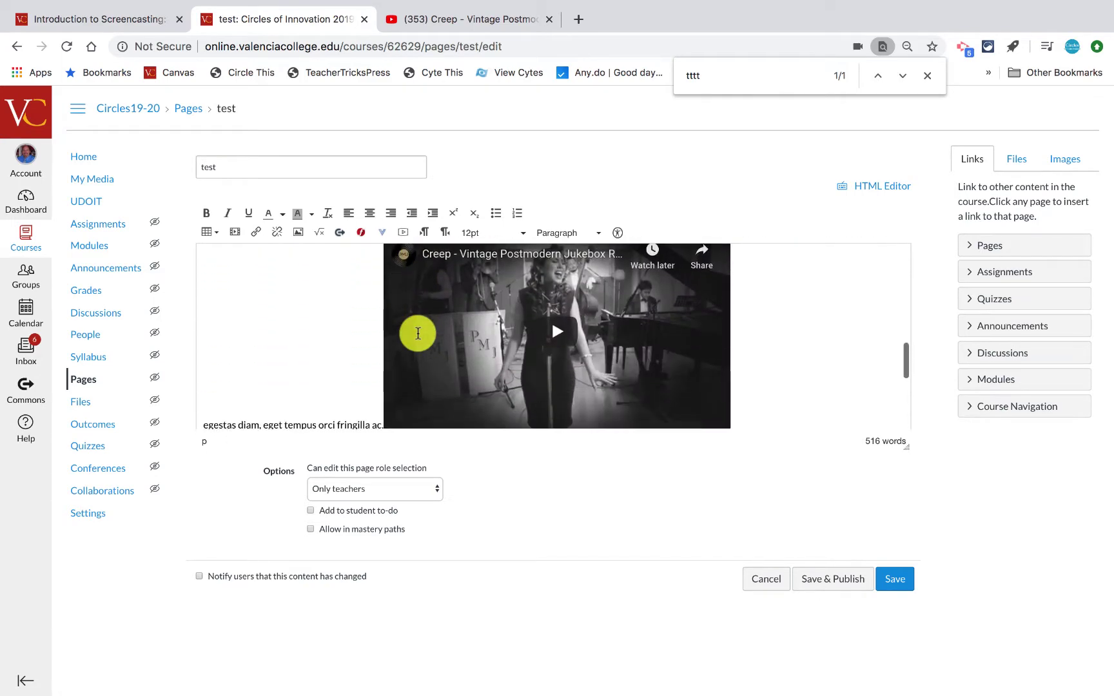
scroll(425, 330, "up", 3)
scroll(557, 332, "down", 2)
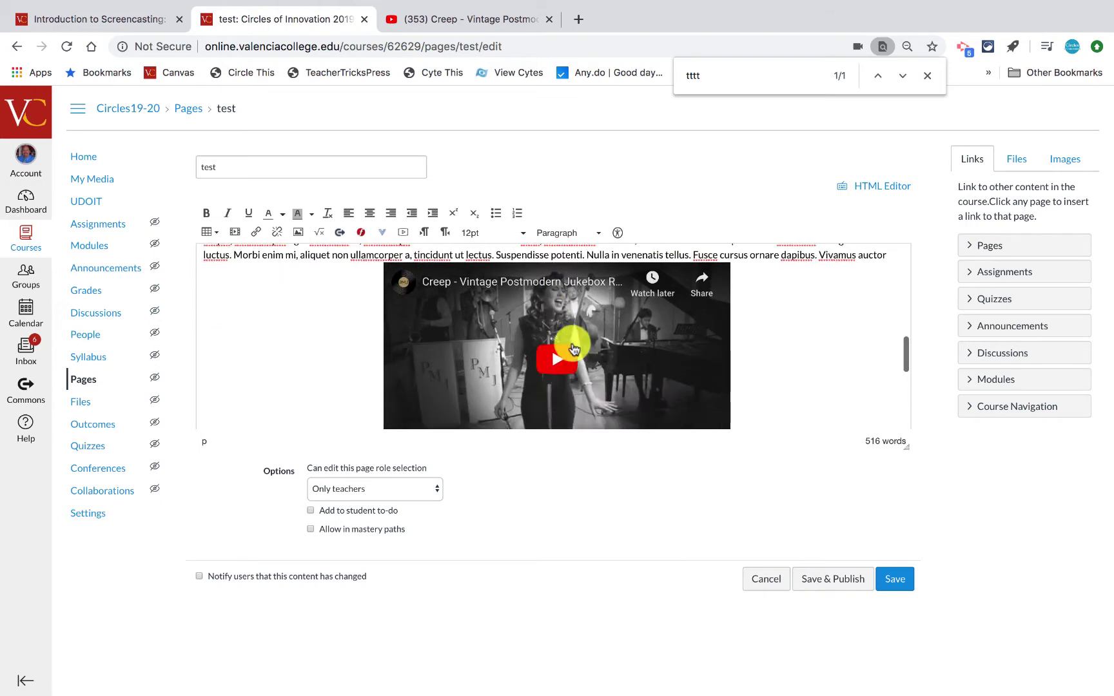
scroll(596, 348, "up", 8)
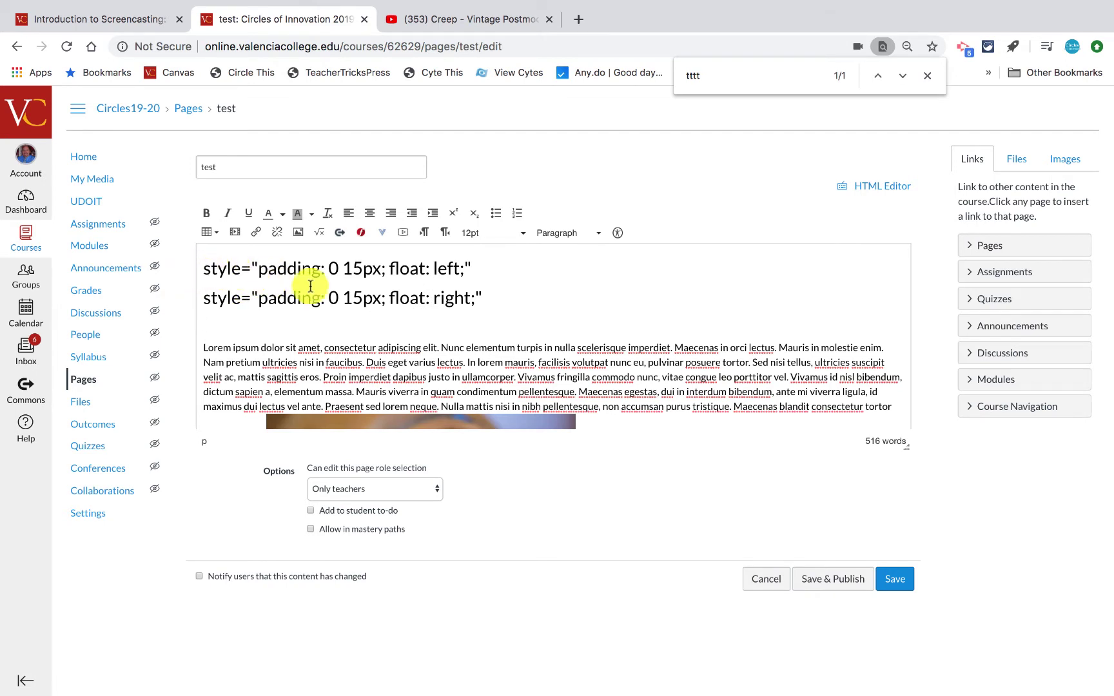
Select the float-left style line and add marker word tttt after 'vestibulum.' beside the dog image.
left_click_drag(481, 268, 215, 272)
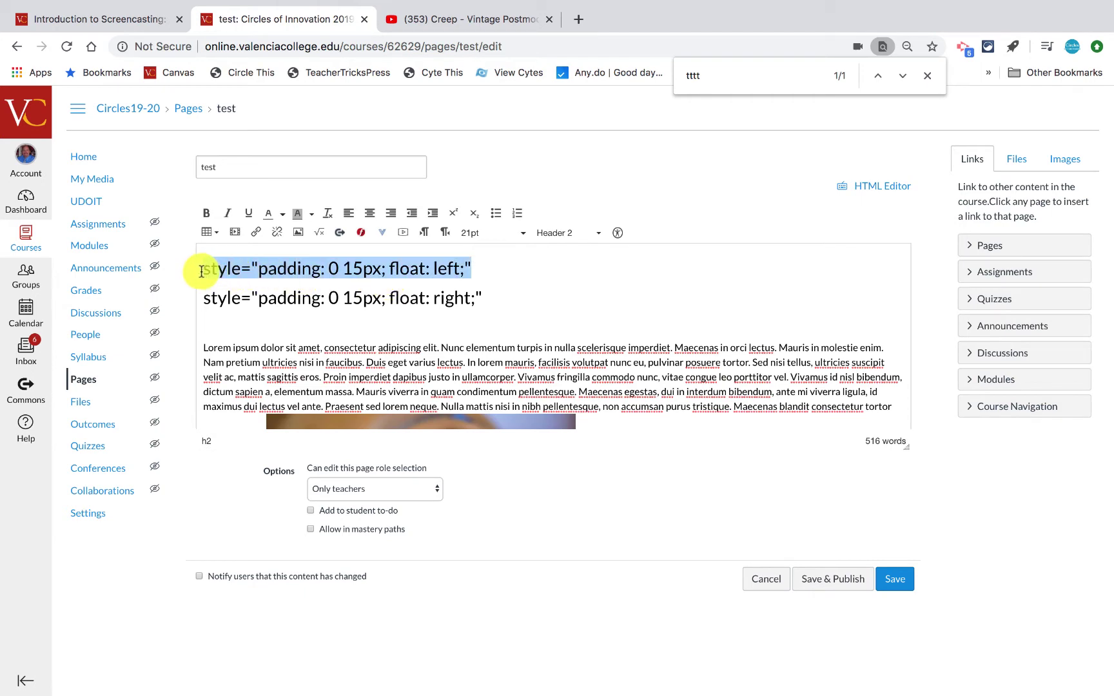
scroll(465, 282, "down", 3)
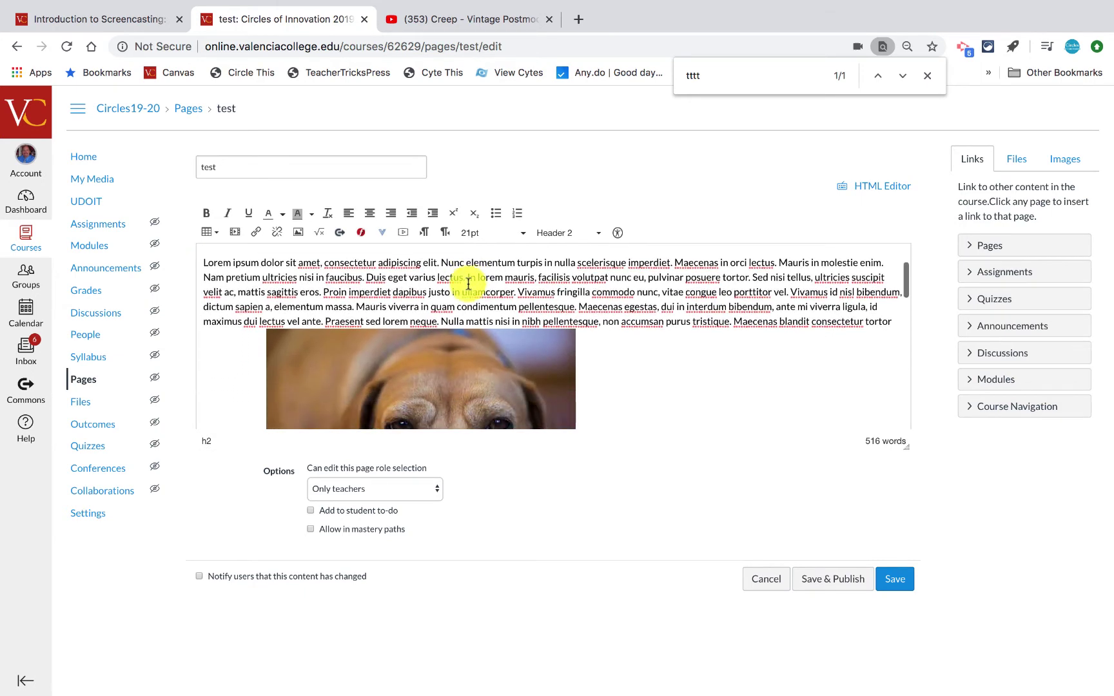
scroll(468, 283, "down", 1)
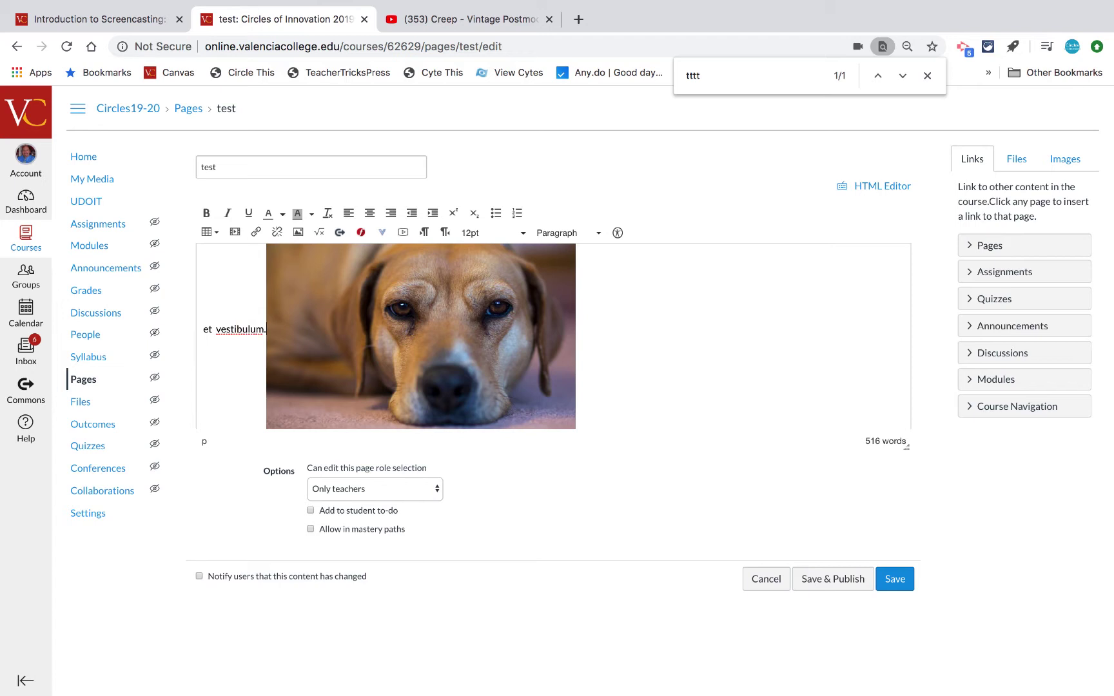
type("tttt")
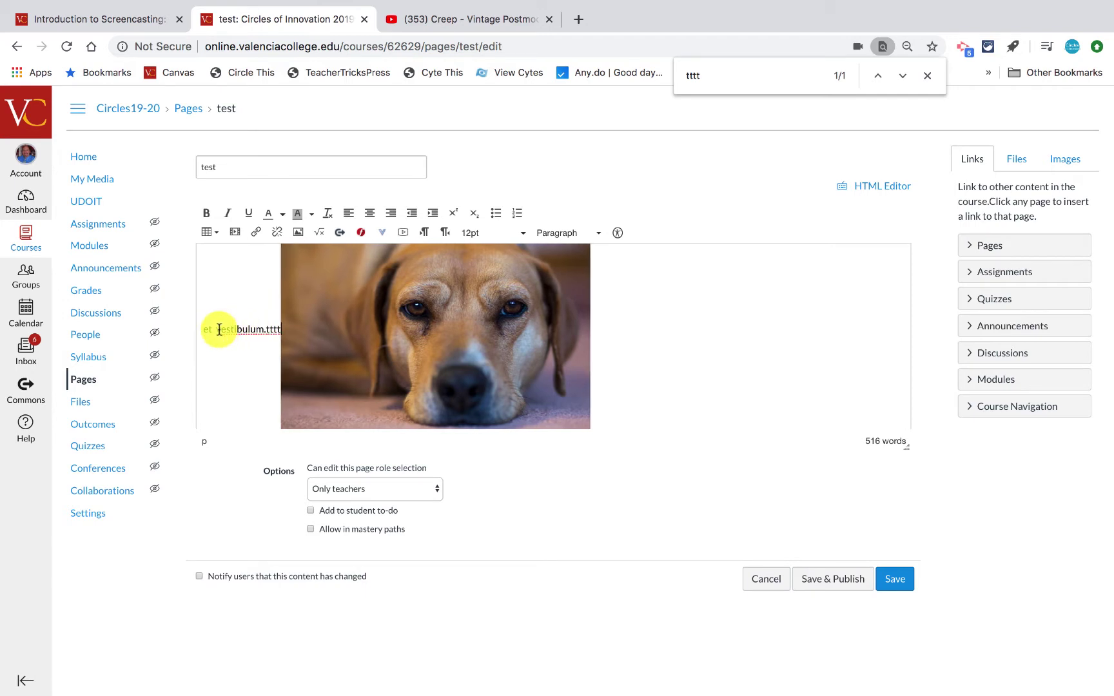
left_click(266, 329)
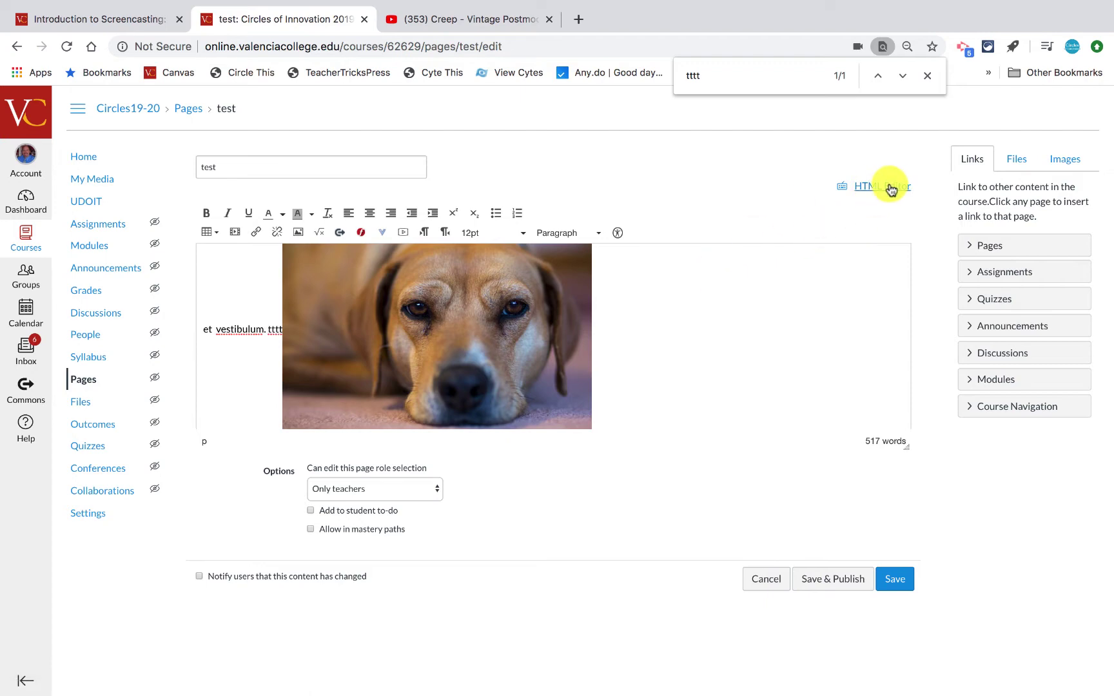
scroll(761, 314, "up", 5)
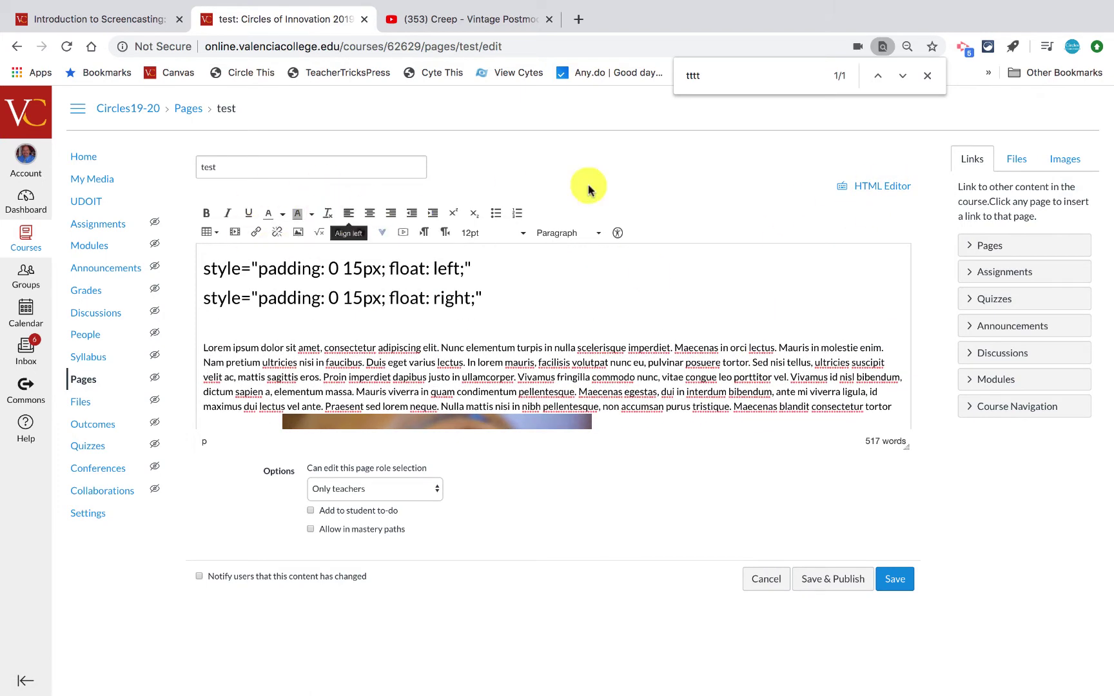
Switch to the HTML Editor and locate the tttt marker in the page source.
left_click(878, 192)
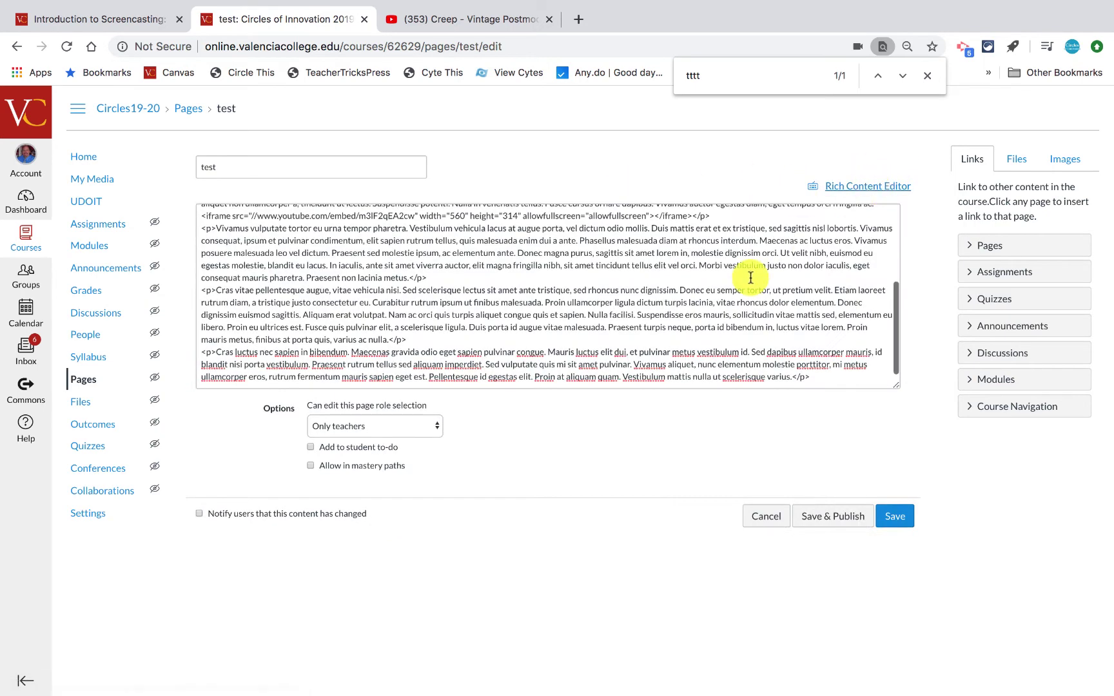
scroll(750, 278, "down", 3)
scroll(750, 277, "up", 3)
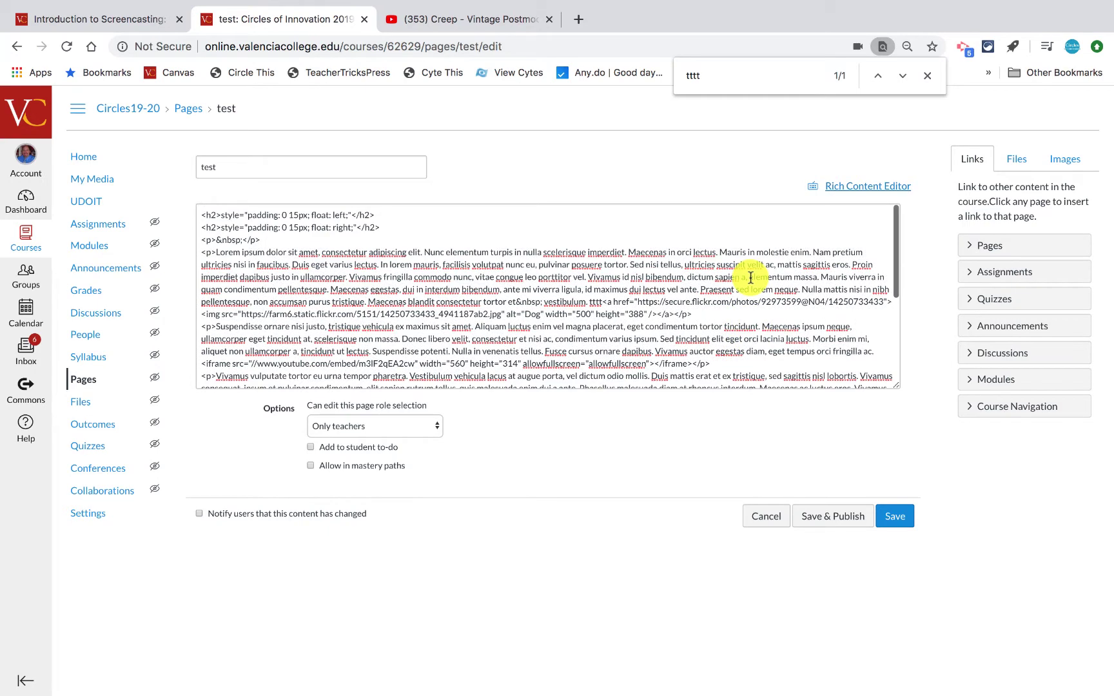
scroll(750, 277, "down", 5)
scroll(750, 277, "up", 4)
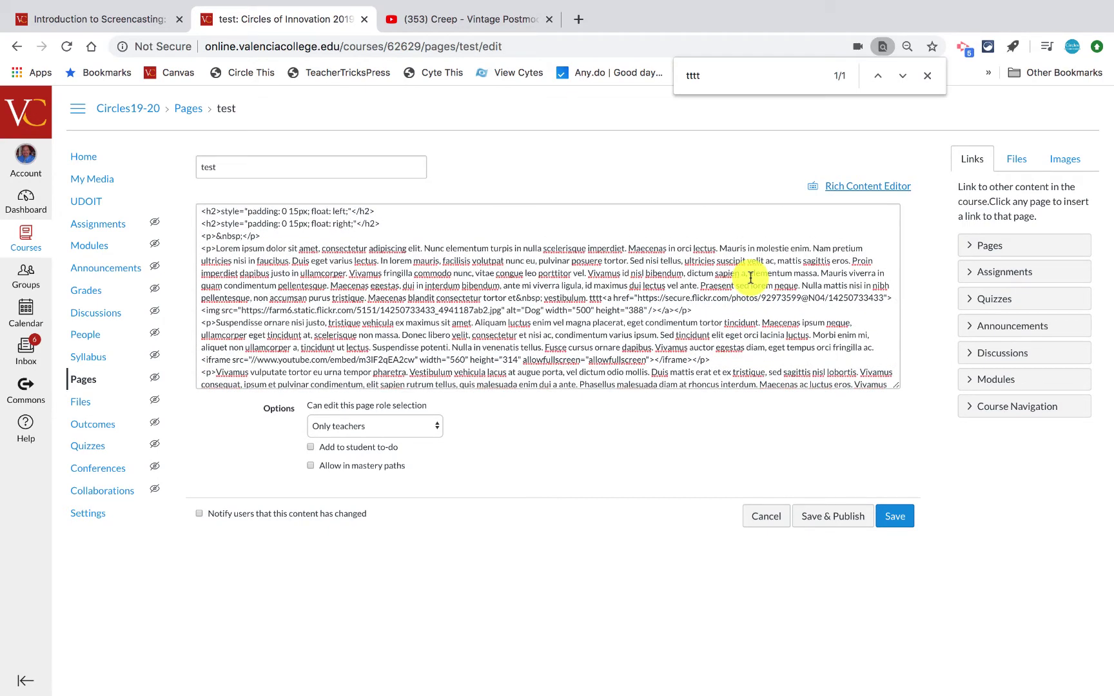
scroll(751, 277, "up", 1)
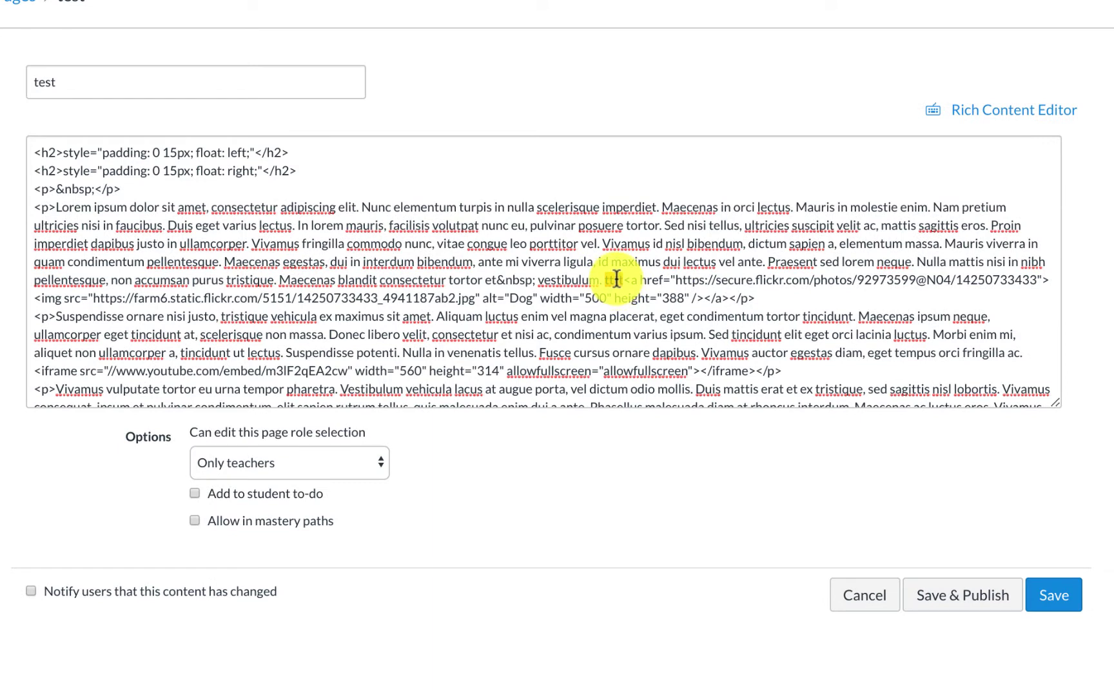
double_click(619, 279)
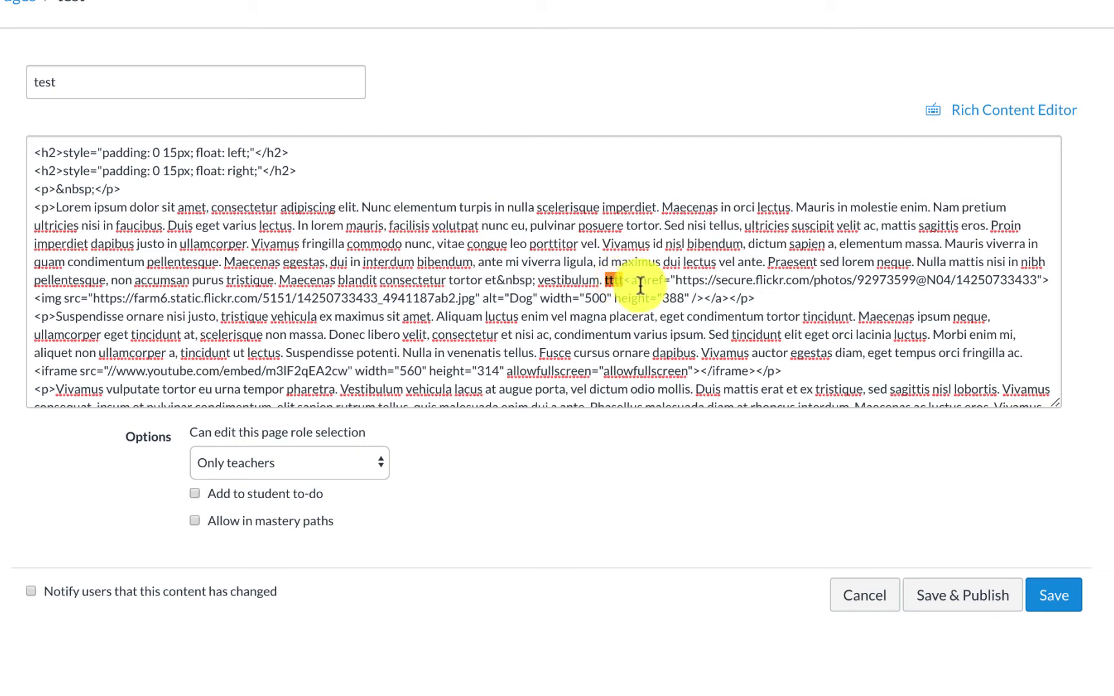
Paste style="padding: 0 15px; float: left;" into the dog image's <img> tag.
scroll(651, 281, "down", 2)
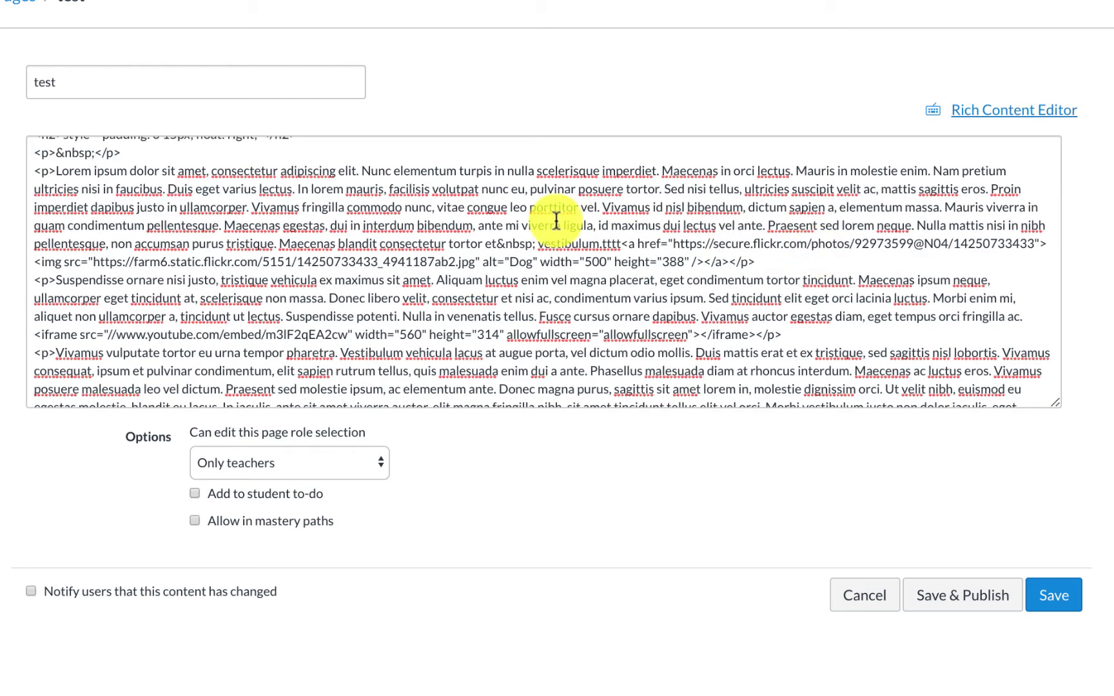
left_click(60, 264)
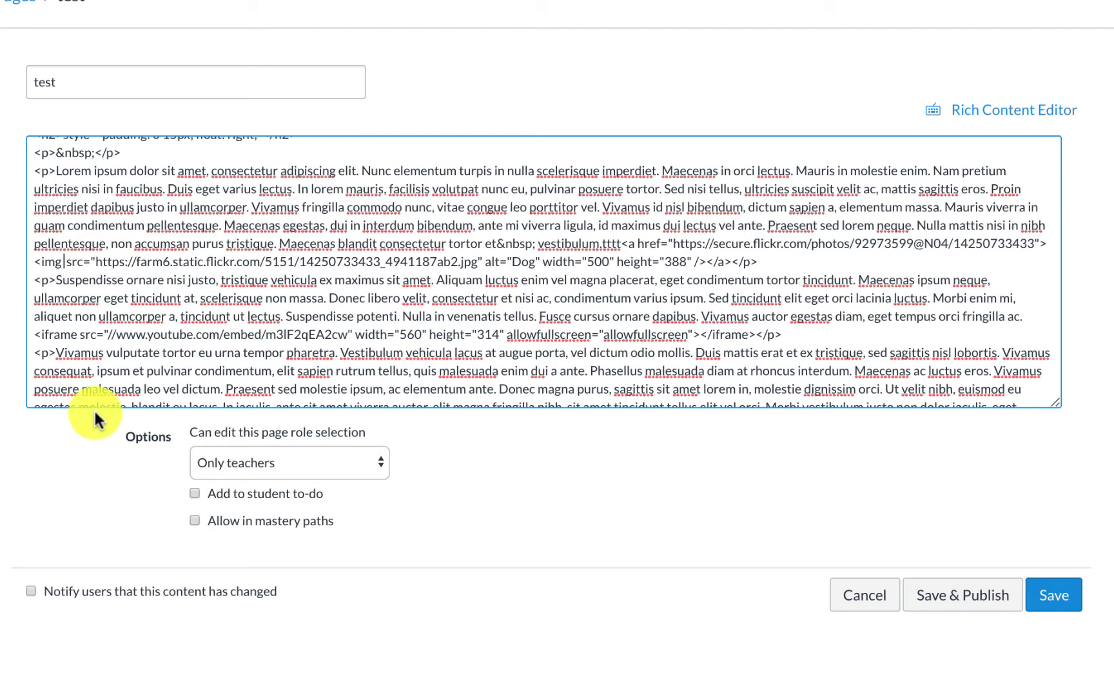
type("style=\"padding: 0 15px; float: left;\"")
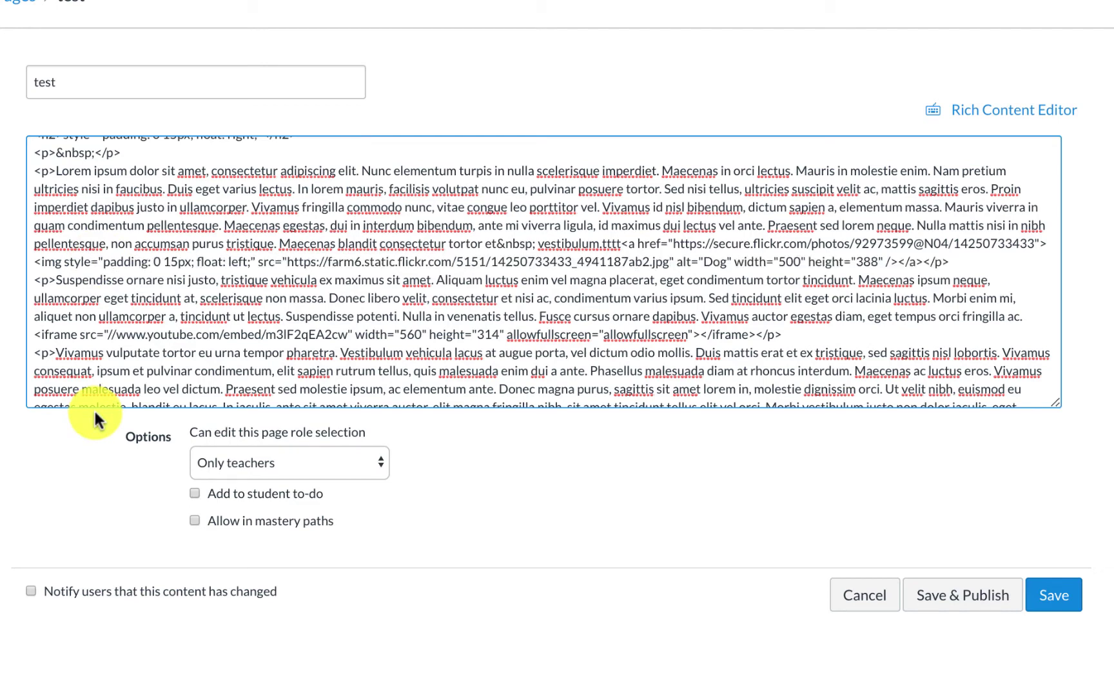
In the Rich Content Editor, select the float-right style line and place the cursor after 'fringilla ac.'.
left_click(1029, 113)
scroll(930, 268, "down", 5)
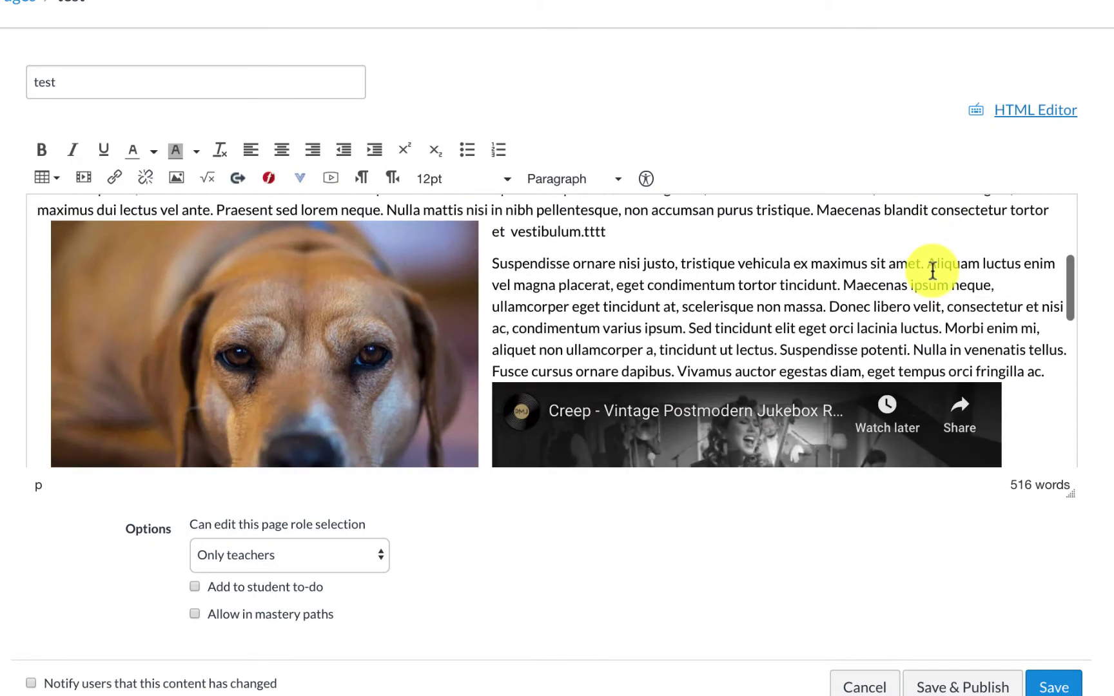
scroll(932, 270, "down", 3)
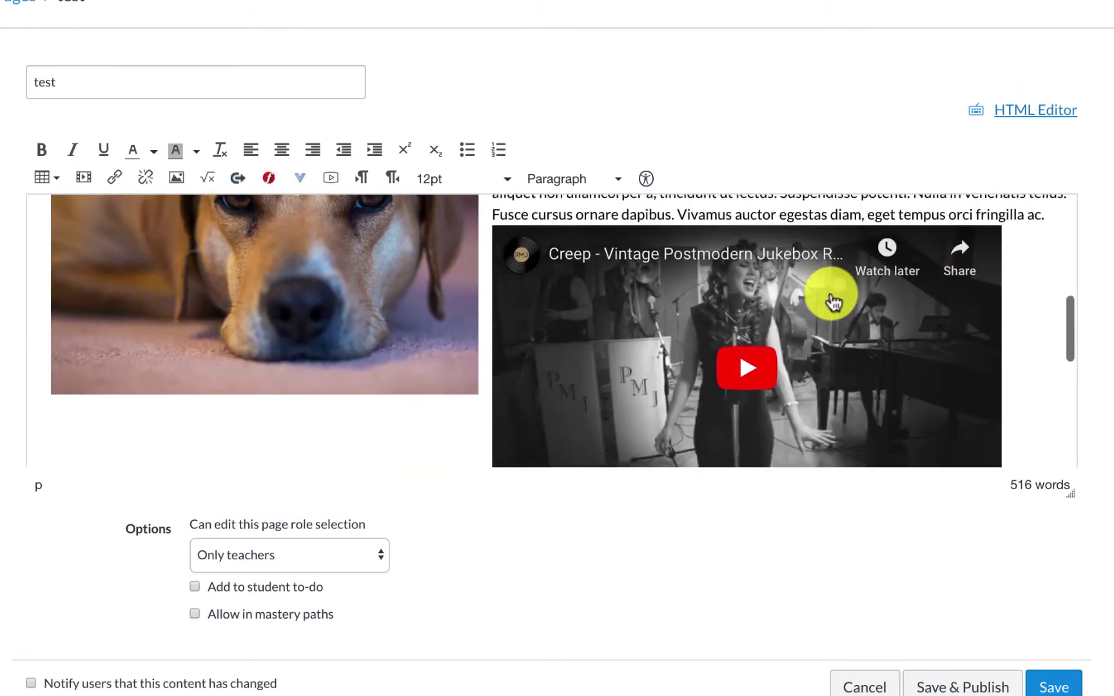
scroll(830, 296, "up", 8)
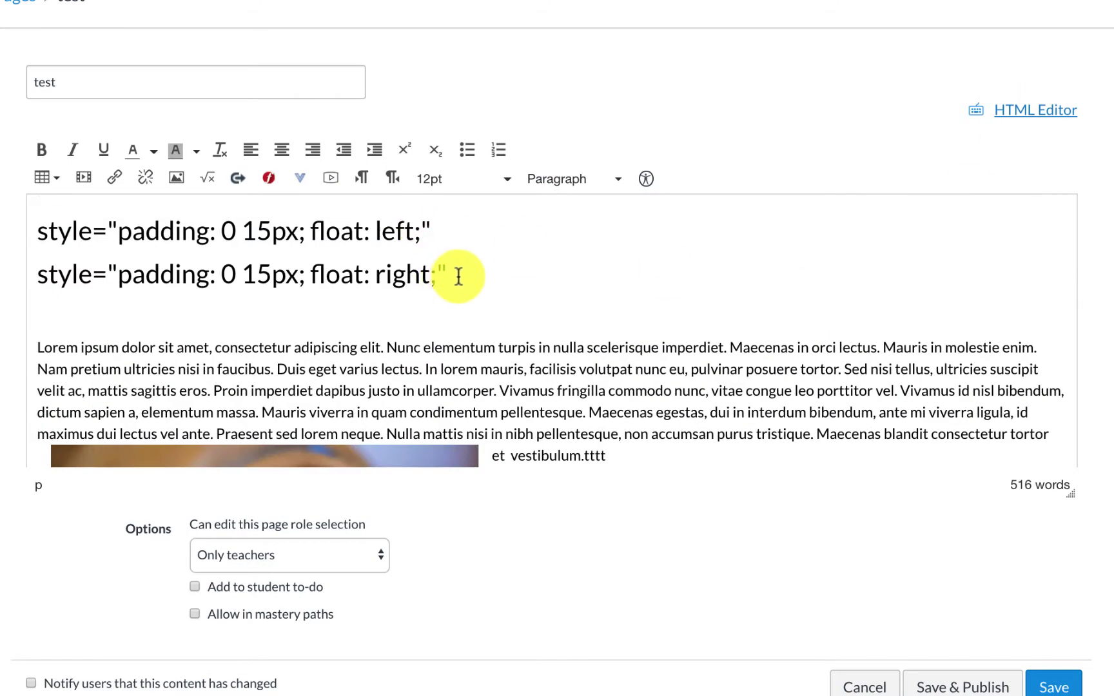
left_click_drag(460, 276, 28, 286)
key("super+c")
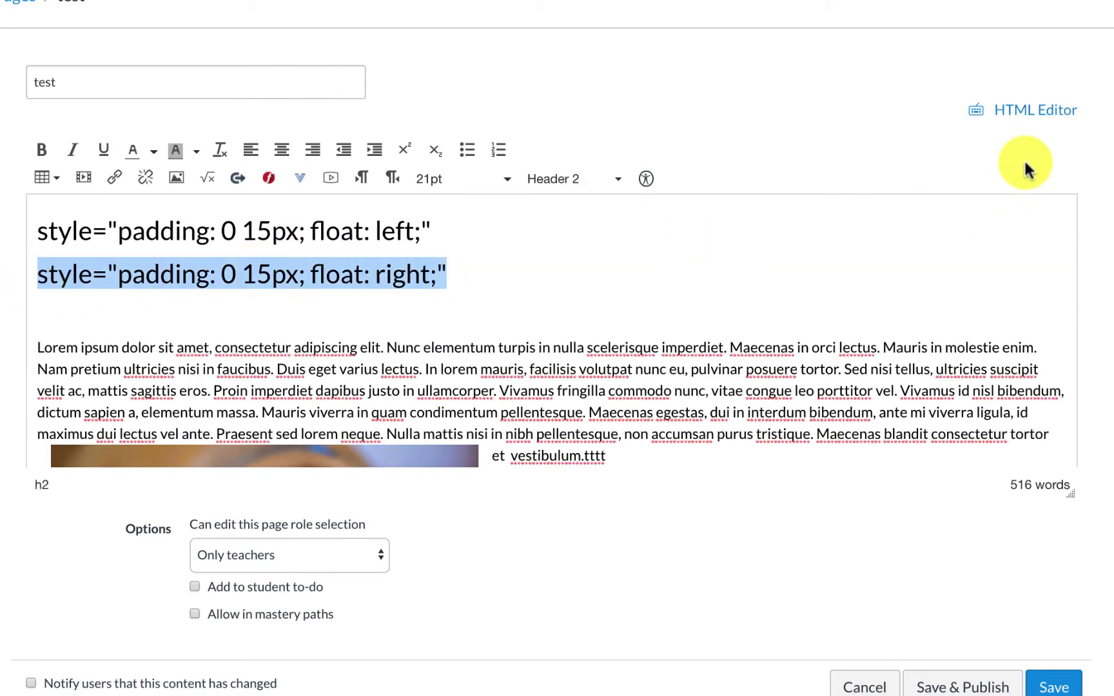
scroll(916, 258, "down", 5)
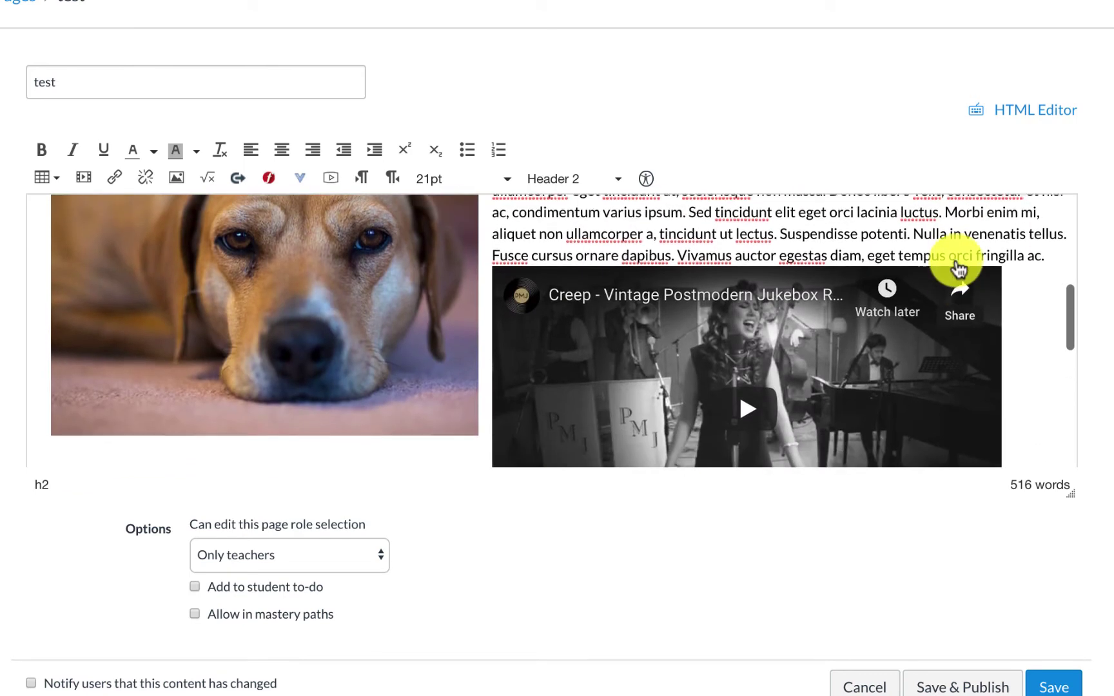
left_click(1052, 252)
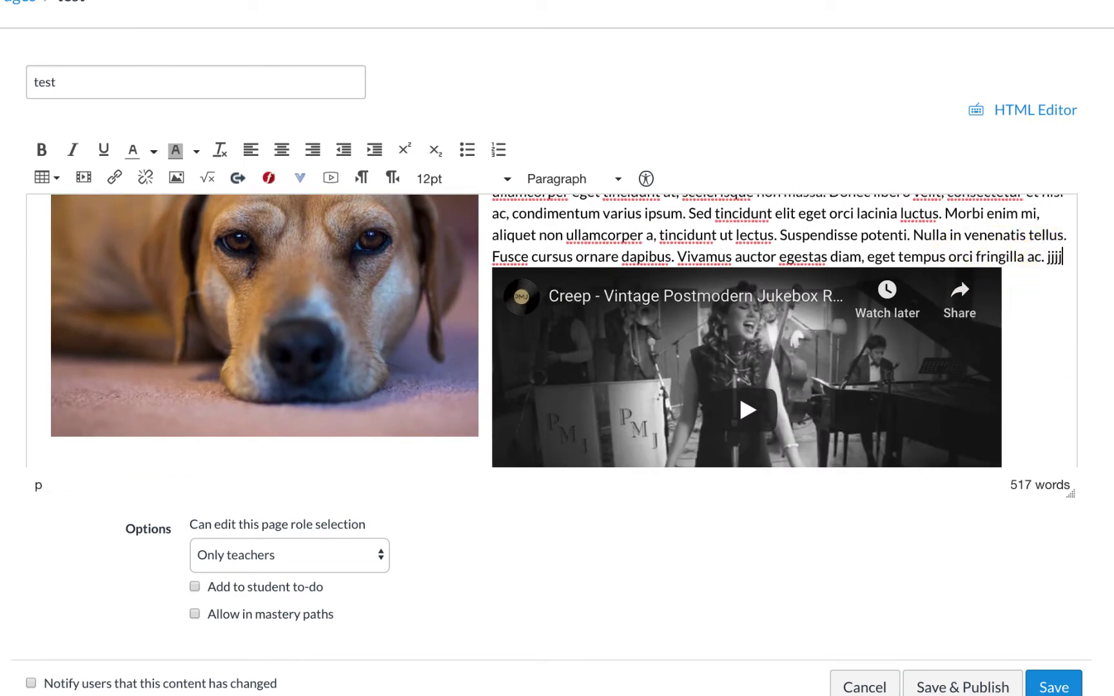
Paste style="padding: 0 15px; float: right;" right after <iframe in the video's HTML tag.
left_click(1041, 111)
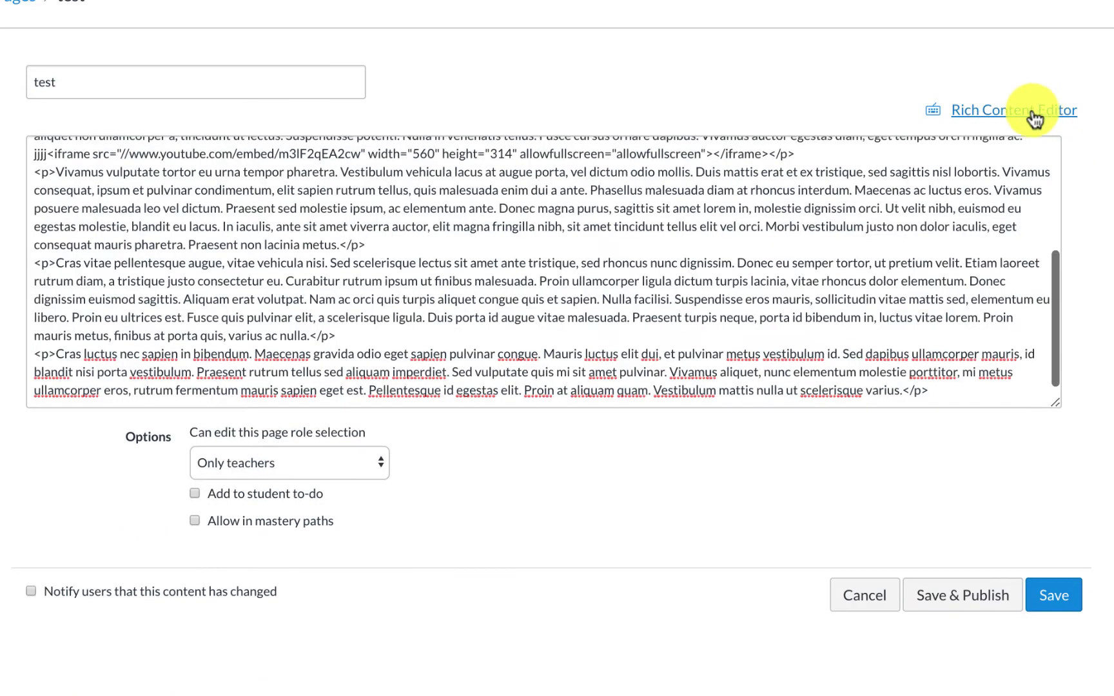
left_click(747, 265)
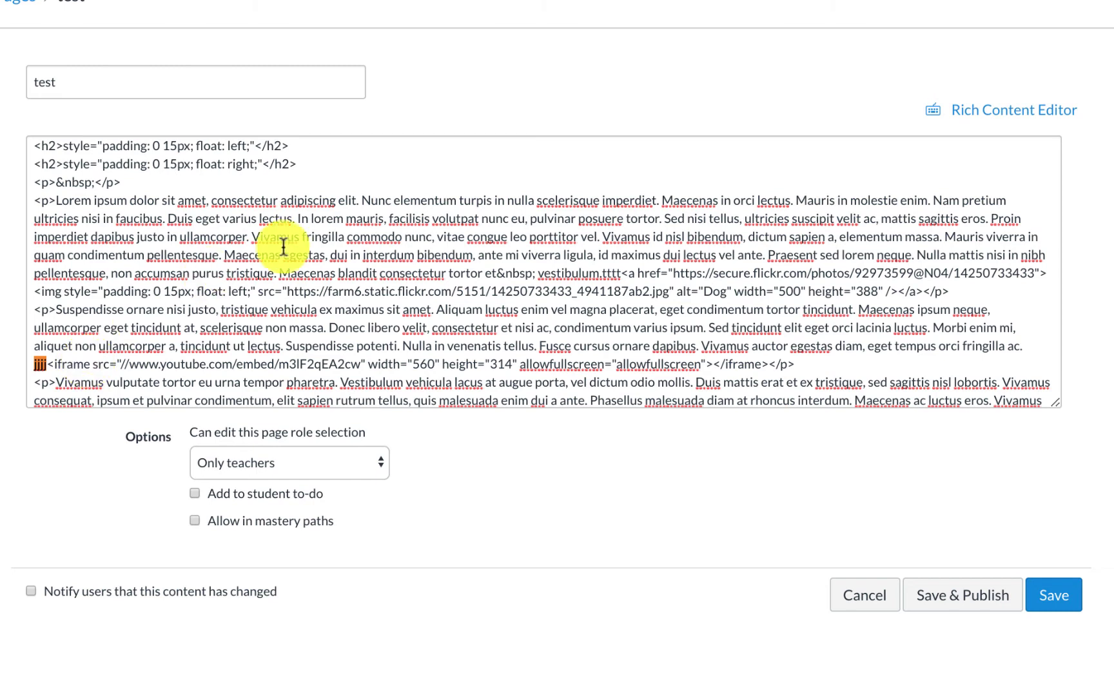
left_click(90, 364)
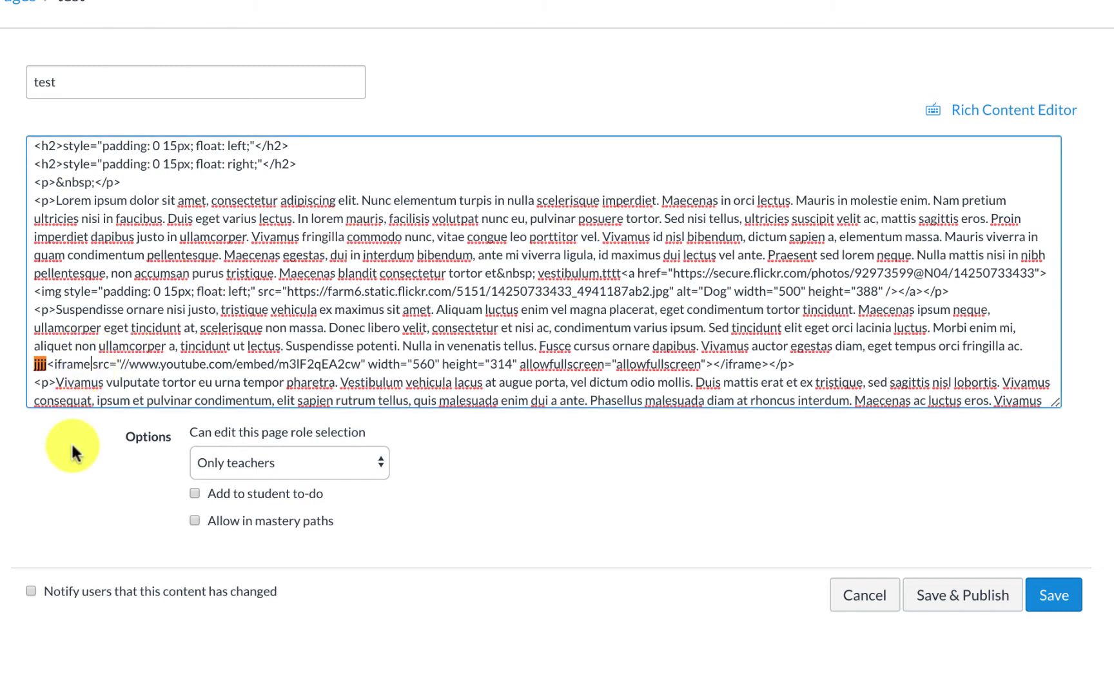
key("super+v")
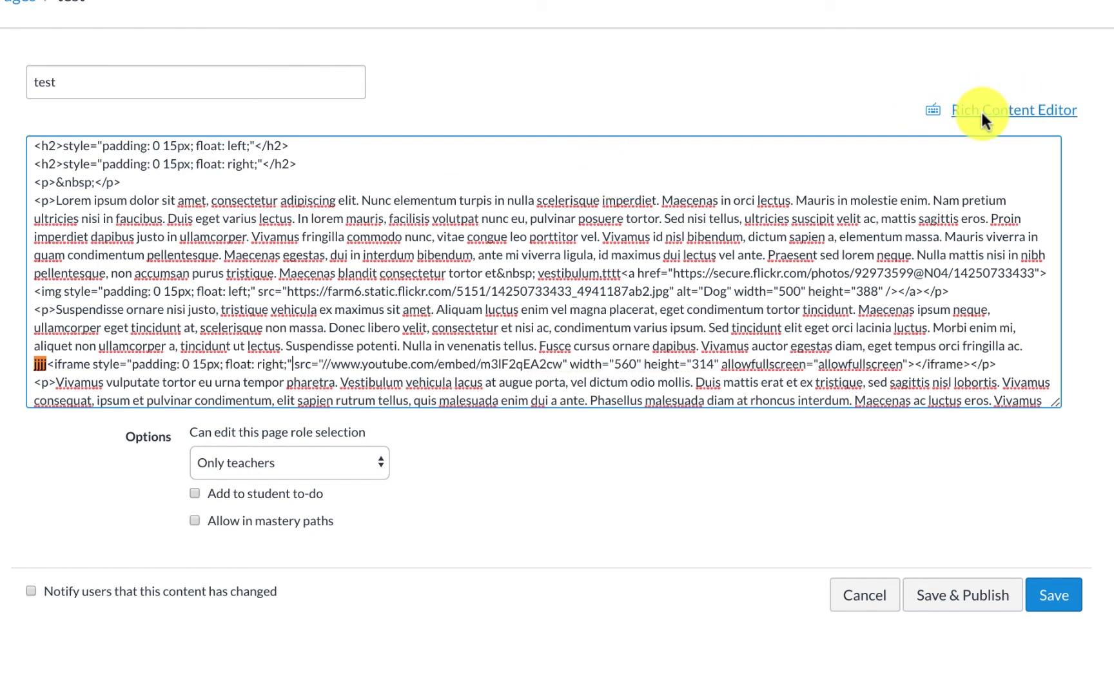
Return to the Rich Content Editor and check the dog image left, video right layout.
left_click(1050, 112)
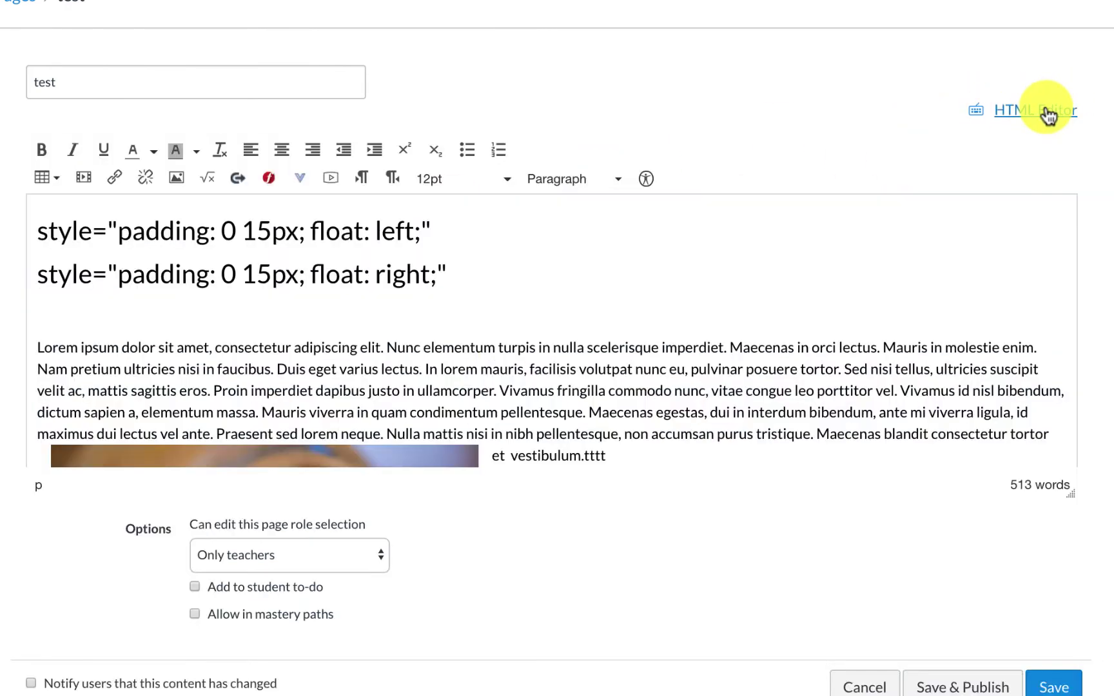
scroll(758, 307, "down", 5)
scroll(757, 306, "up", 1)
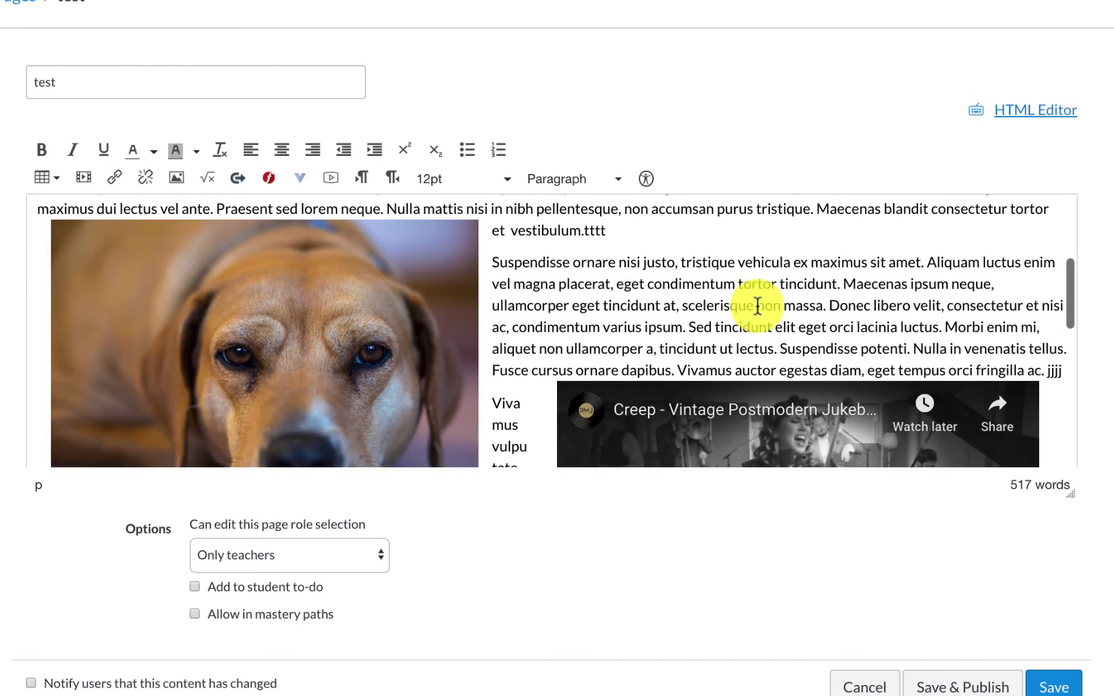
scroll(758, 306, "down", 4)
scroll(711, 291, "up", 5)
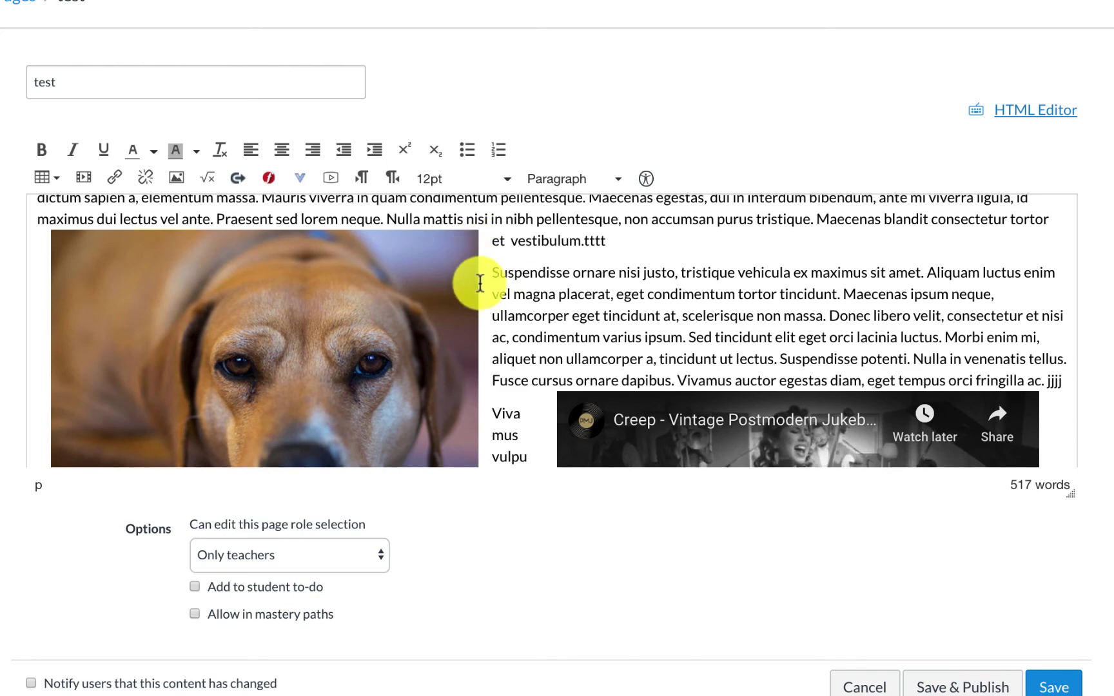
scroll(553, 322, "down", 1)
scroll(654, 363, "down", 2)
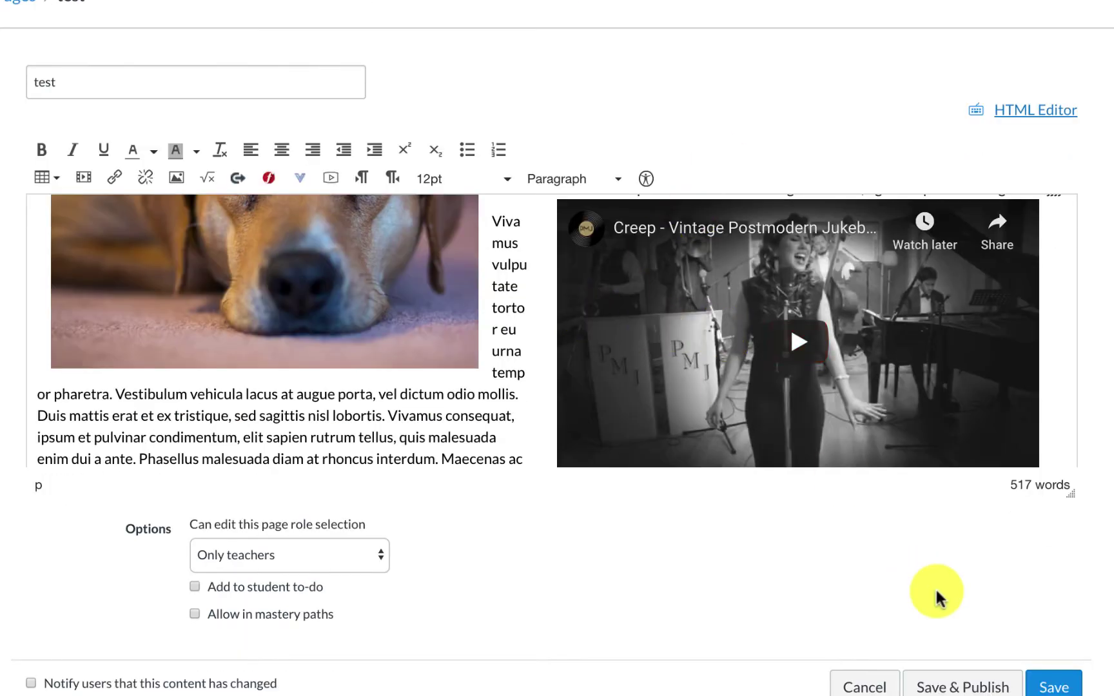
Save the page and scroll to view the left-floated dog image and right-floated video.
left_click(1057, 687)
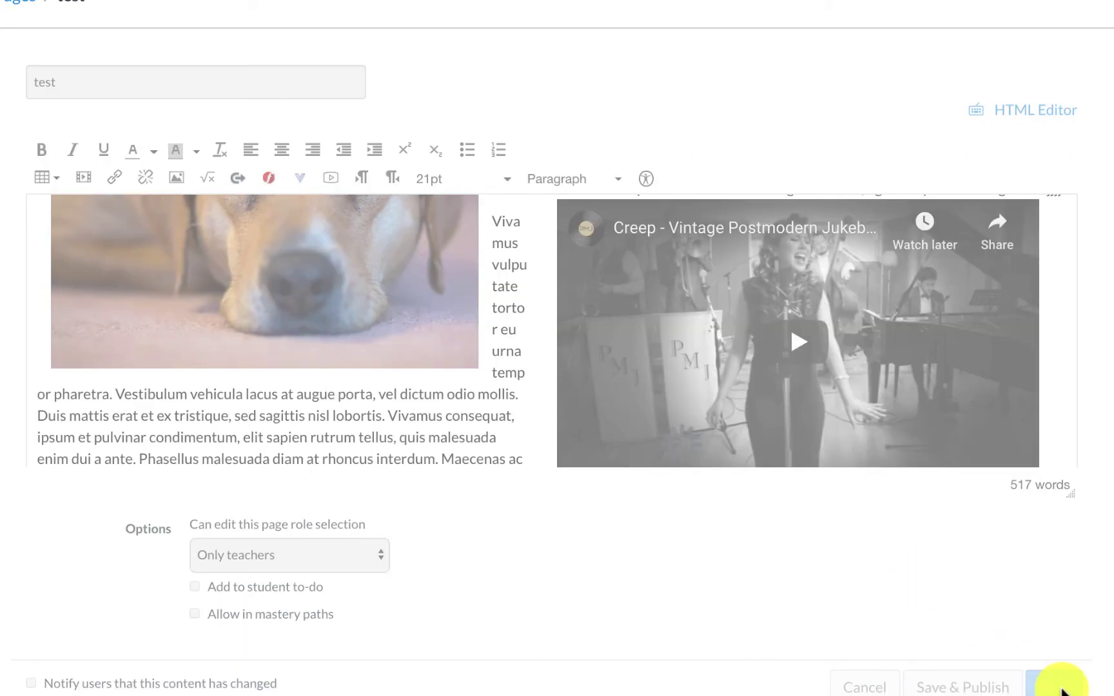
scroll(995, 590, "down", 3)
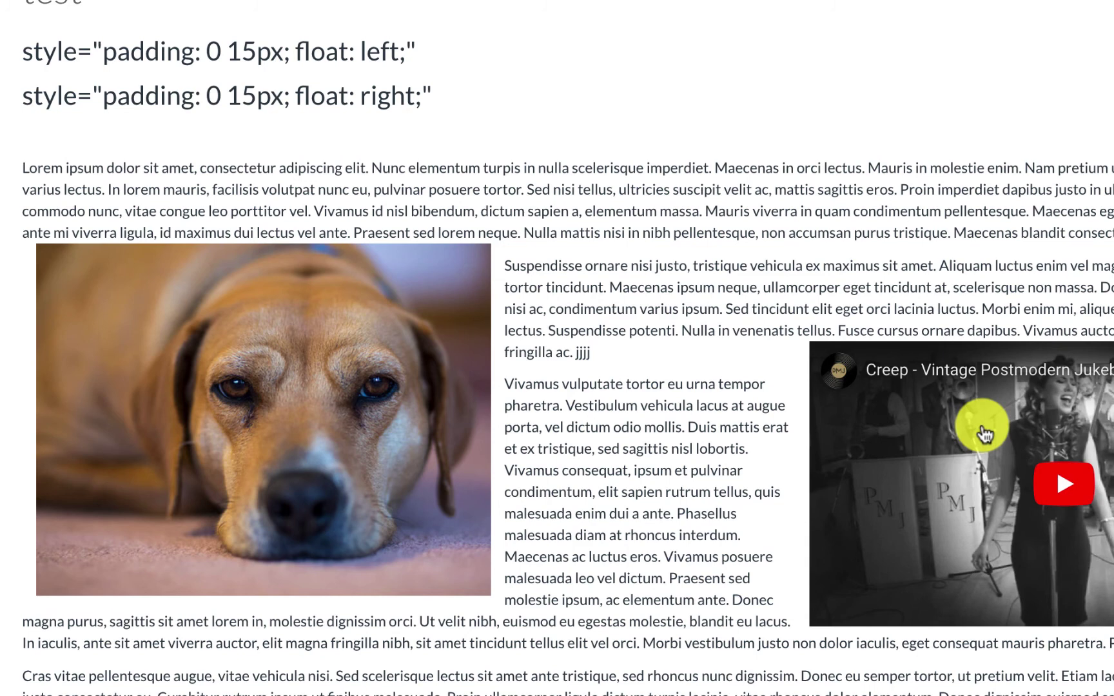
mouse_move(837, 370)
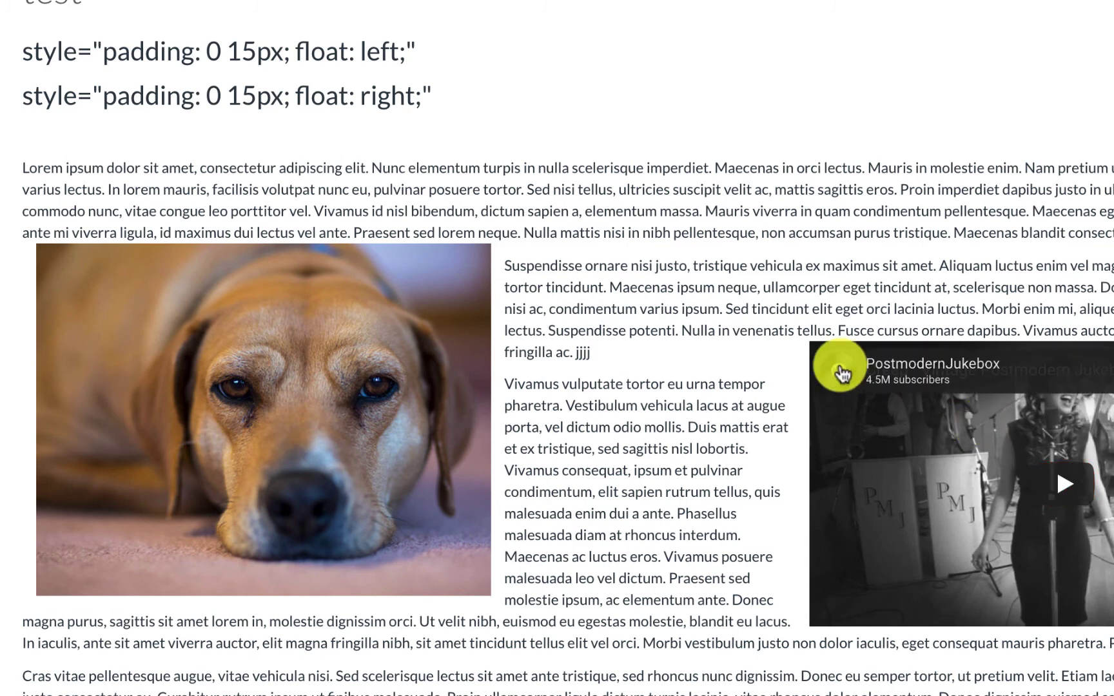